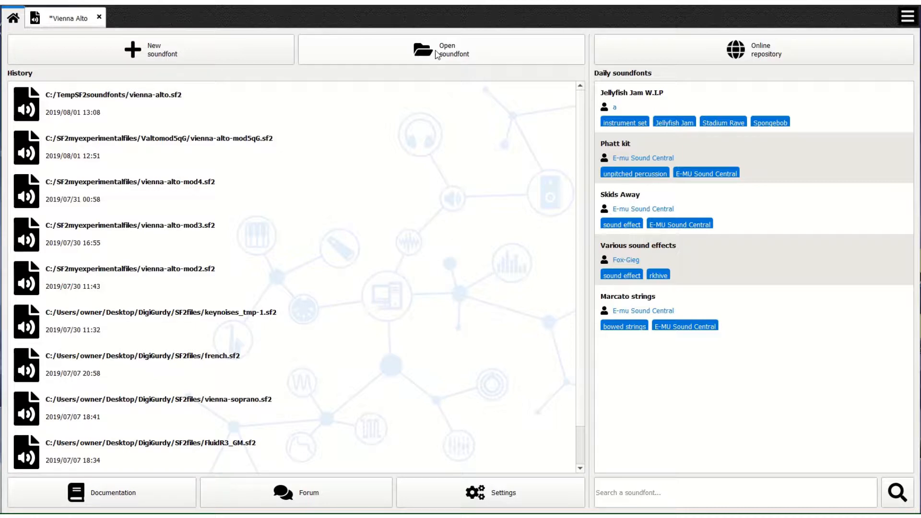
# Step: Open the vienna-alto soundfont from the TempSF2soundfonts folder
pyautogui.click(436, 54)
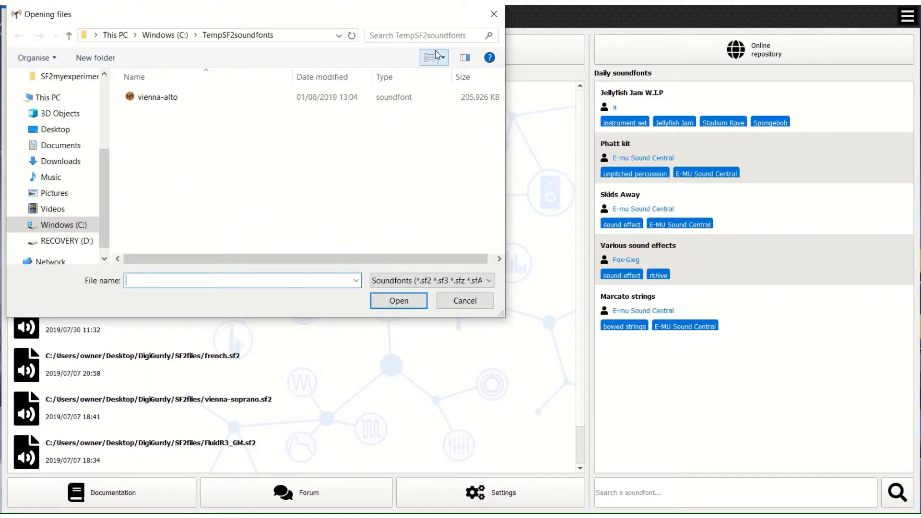
pyautogui.click(161, 98)
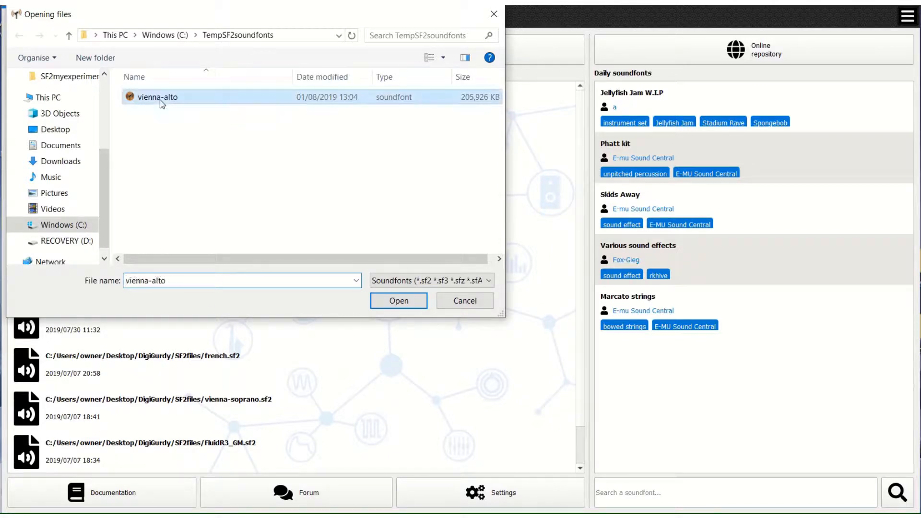
pyautogui.click(397, 300)
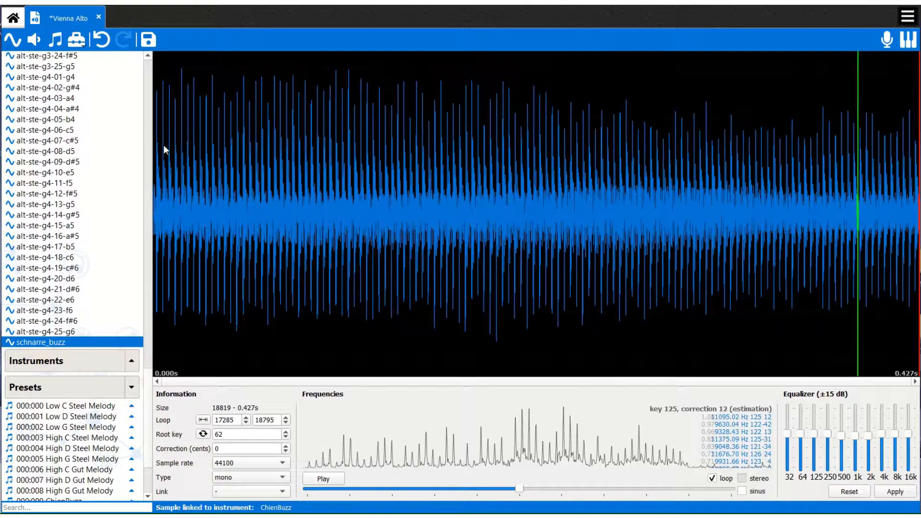
# Step: Browse the first samples of the soundfont and play back the alt-chi-ff-03-c4 sample briefly
pyautogui.moveTo(148, 379); pyautogui.dragTo(147, 67)
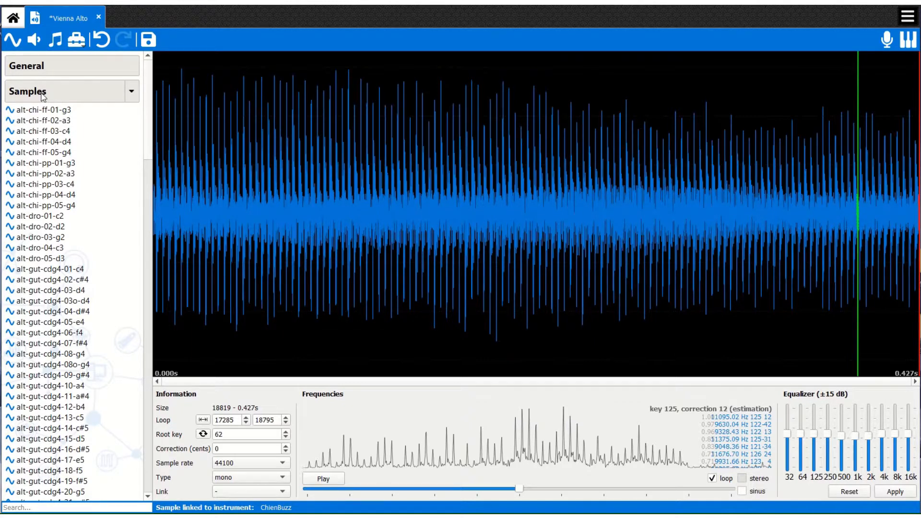
pyautogui.click(48, 123)
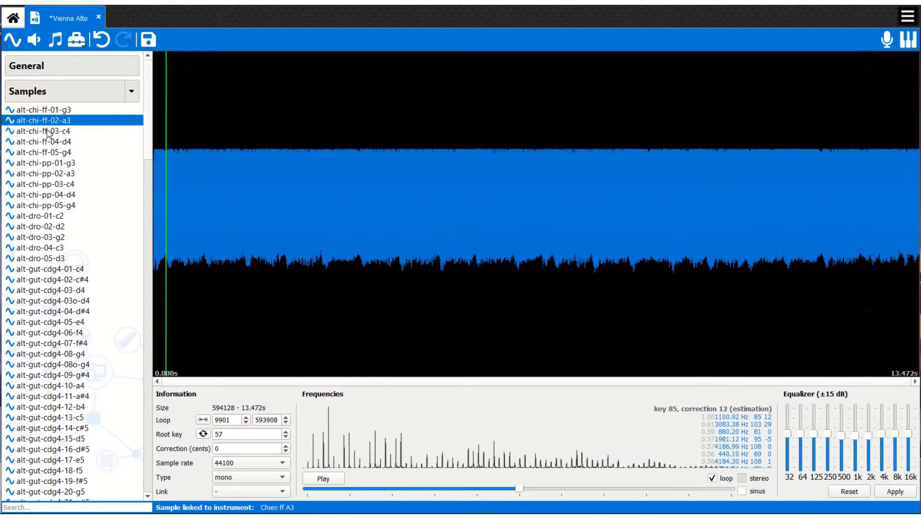
pyautogui.click(48, 132)
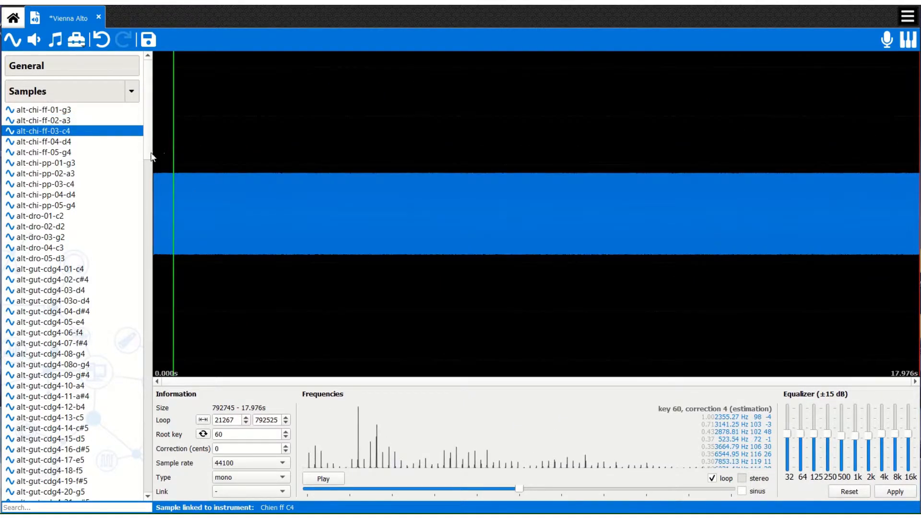
pyautogui.click(326, 478)
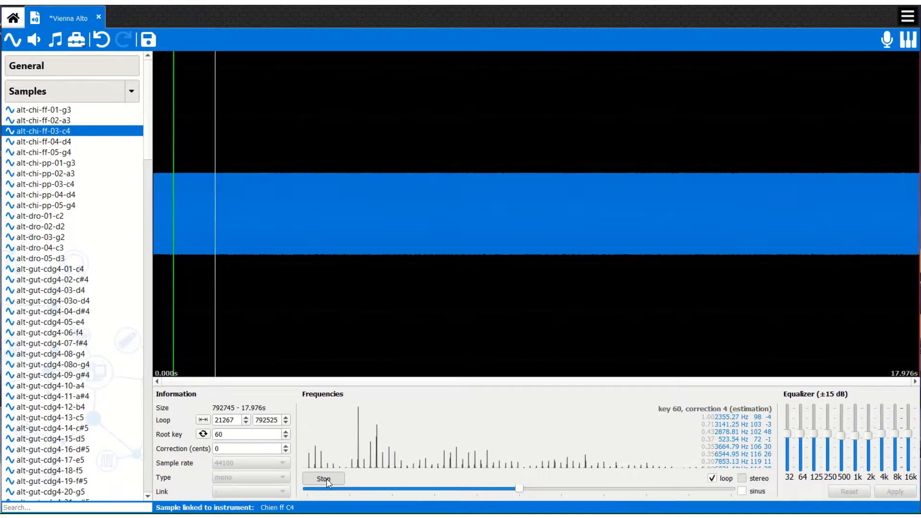
pyautogui.click(326, 478)
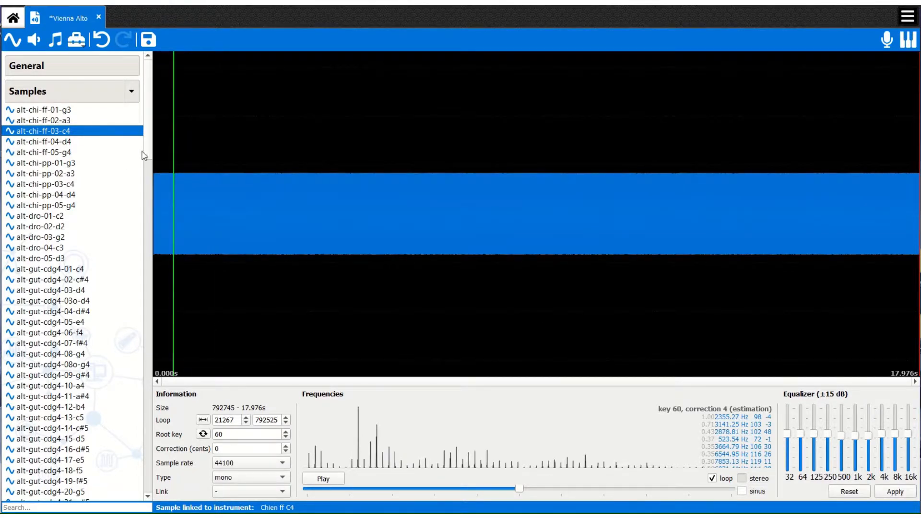
# Step: Expand the soundfont's instruments and review the lists of instruments and presets
pyautogui.moveTo(152, 154); pyautogui.dragTo(148, 462)
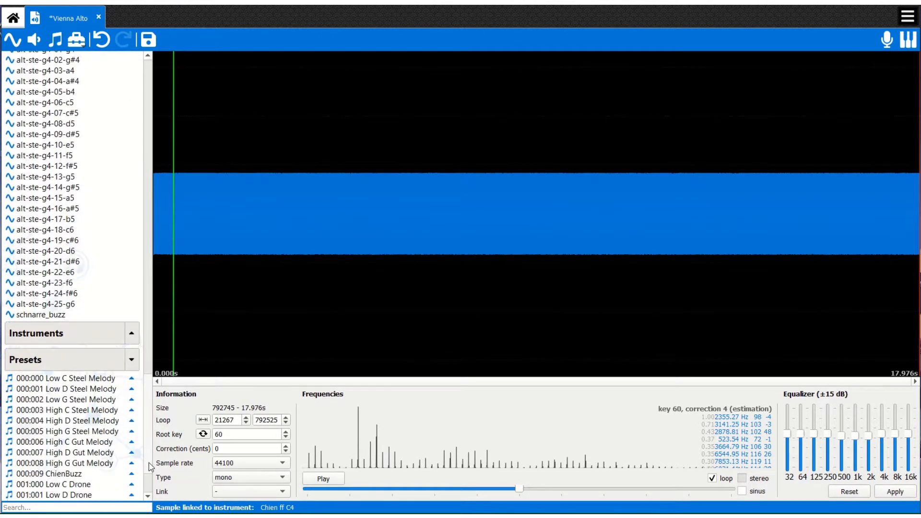
pyautogui.click(133, 336)
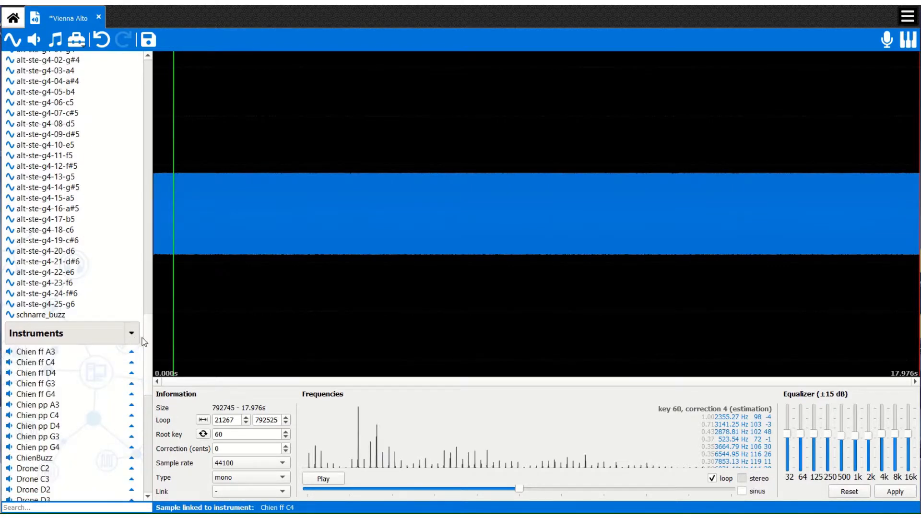
pyautogui.moveTo(148, 347); pyautogui.dragTo(150, 451)
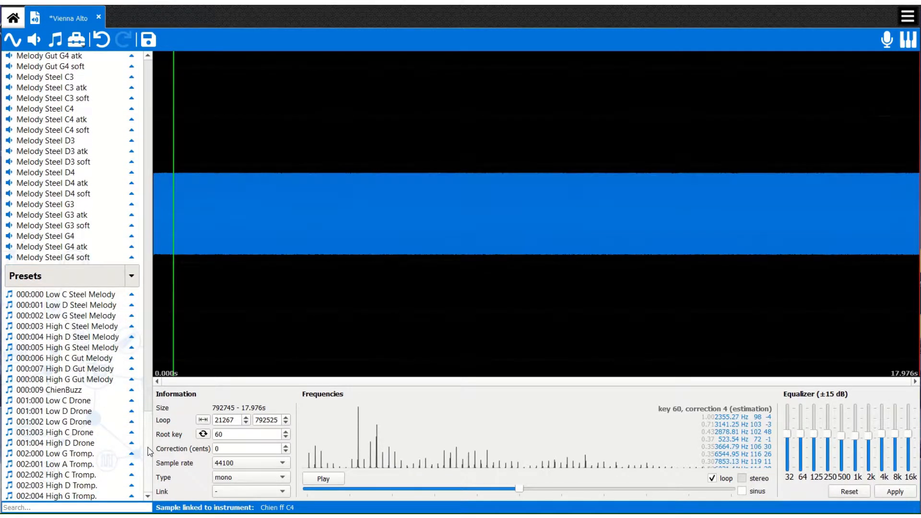
pyautogui.click(132, 279)
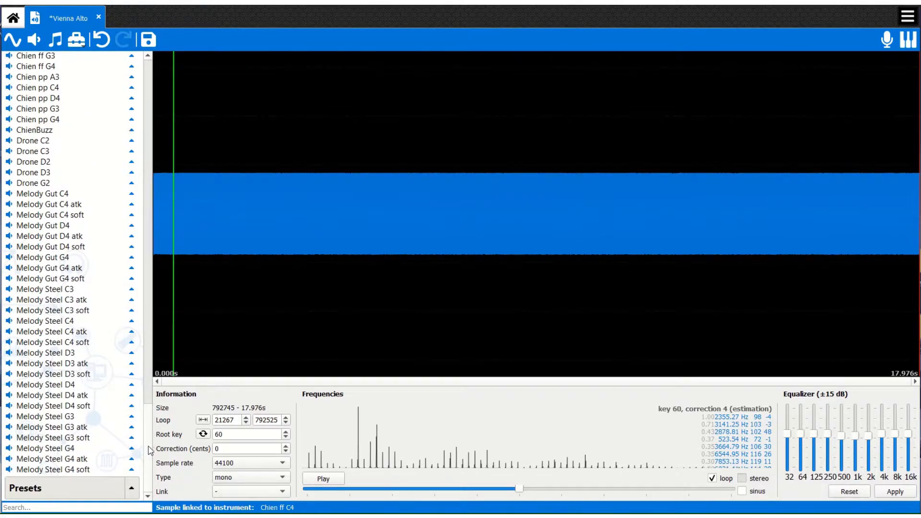
pyautogui.click(137, 485)
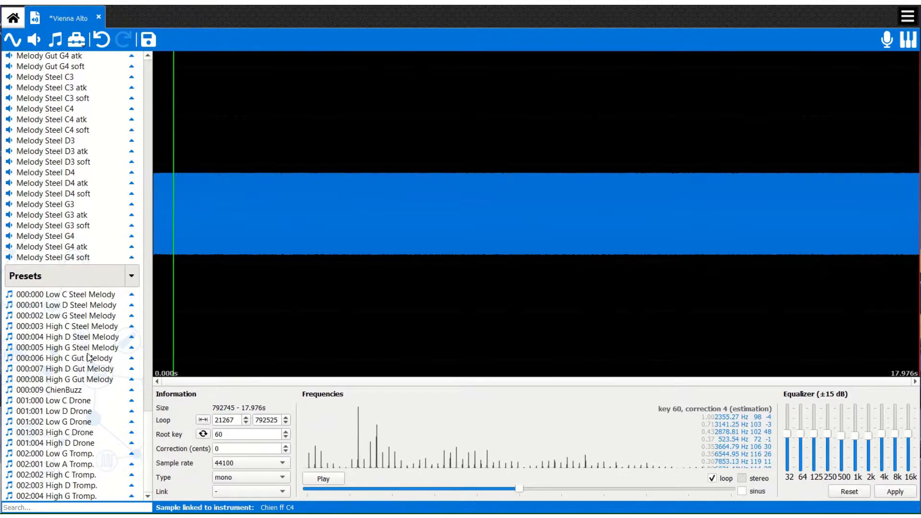
pyautogui.moveTo(148, 425); pyautogui.dragTo(153, 73)
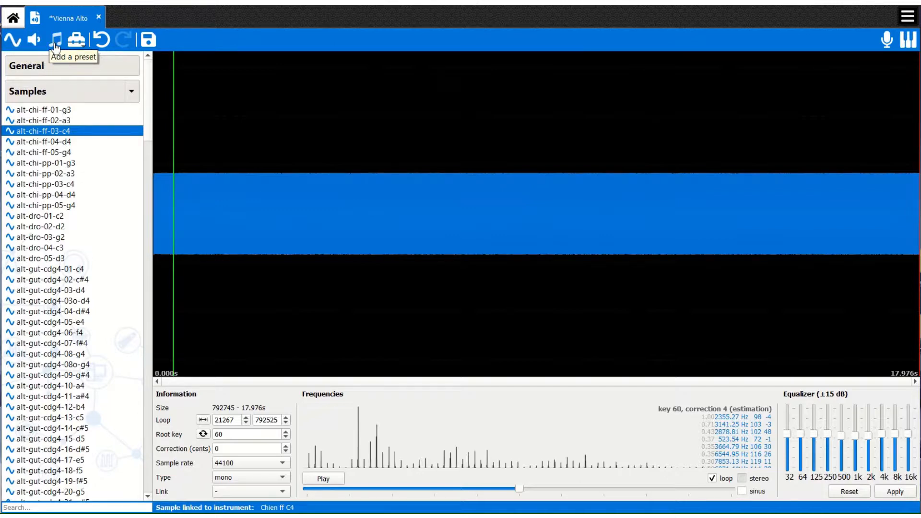
# Step: Import the audio file nige buzz pajotV4 from the ExtraBuzzSounds folder as a new sample
pyautogui.click(13, 43)
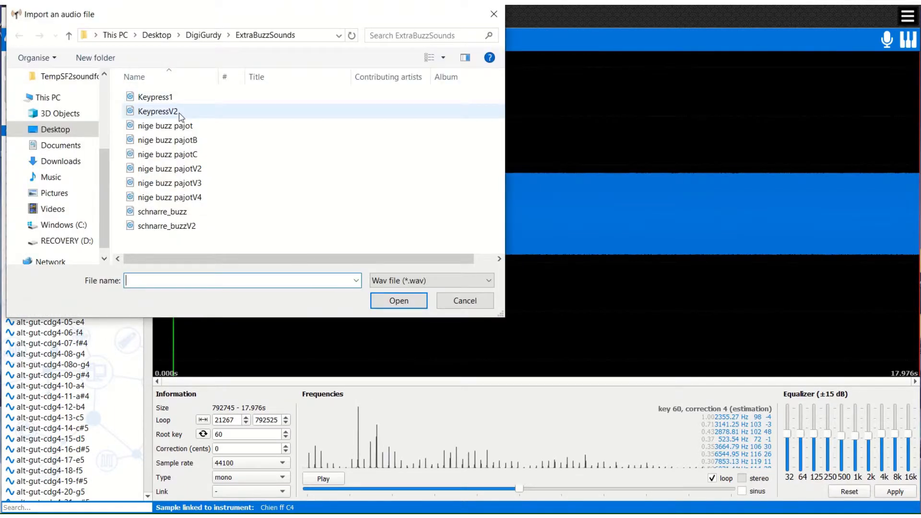
pyautogui.click(197, 199)
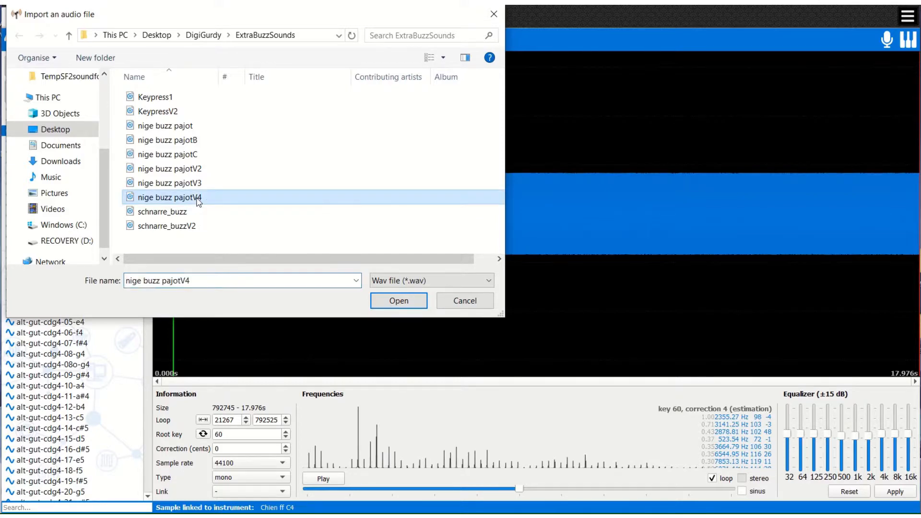
pyautogui.click(379, 301)
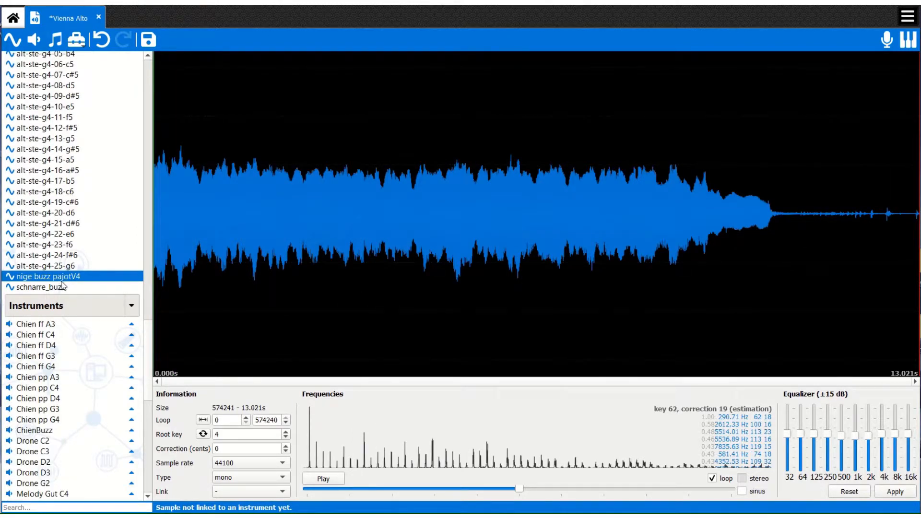
# Step: Play back the imported nige buzz pajotV4 sample and stop it after listening
pyautogui.moveTo(152, 336)
pyautogui.mouseDown()
pyautogui.moveTo(149, 72)
pyautogui.moveTo(154, 320)
pyautogui.mouseUp()
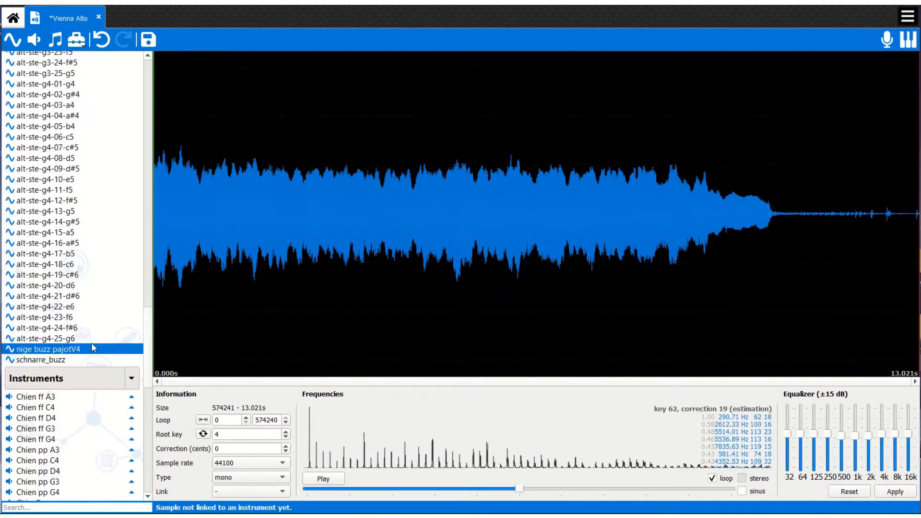
pyautogui.click(330, 479)
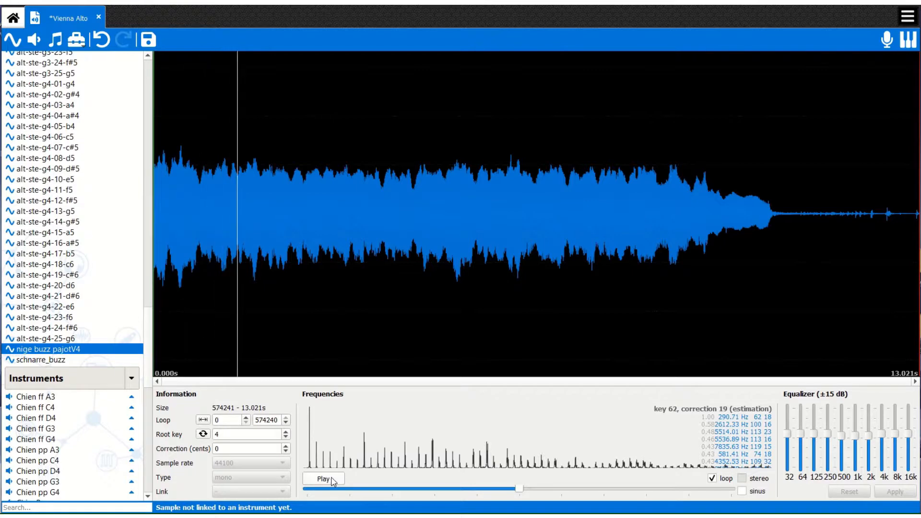
pyautogui.click(331, 479)
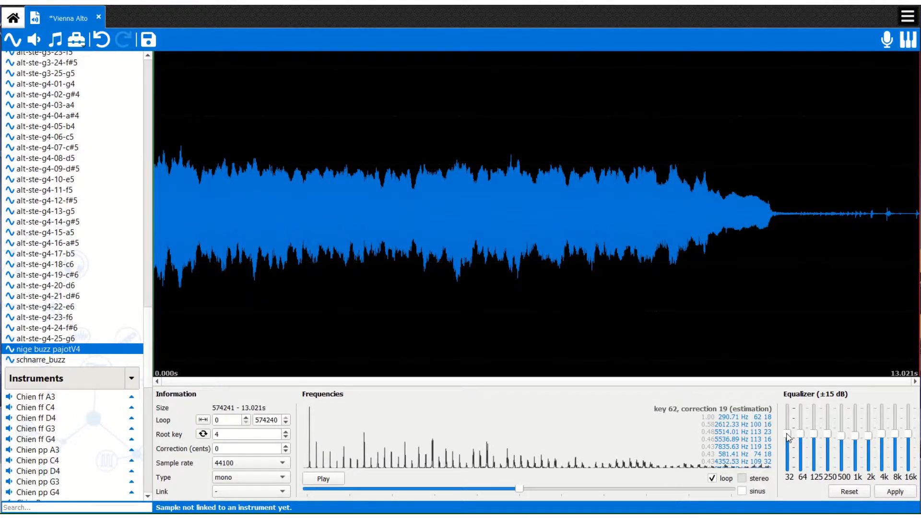
# Step: Raise all equalizer bands from 32 to 16k slightly, apply them to the nige buzz pajotV4 sample and listen to it
pyautogui.moveTo(786, 434); pyautogui.dragTo(909, 431)
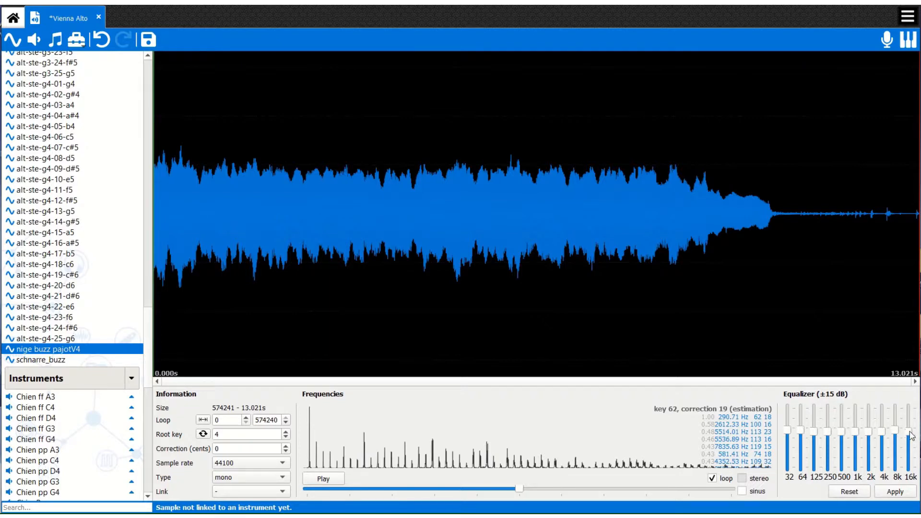
pyautogui.click(896, 493)
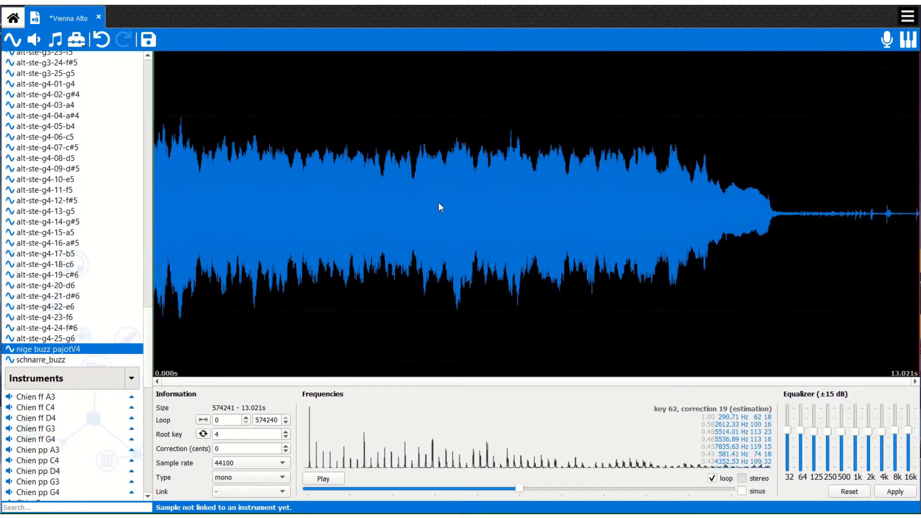
pyautogui.click(330, 479)
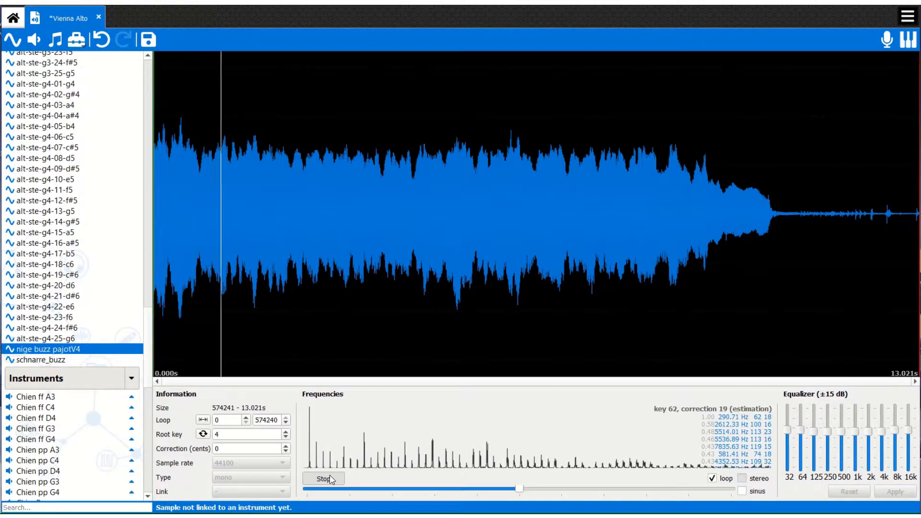
pyautogui.click(330, 479)
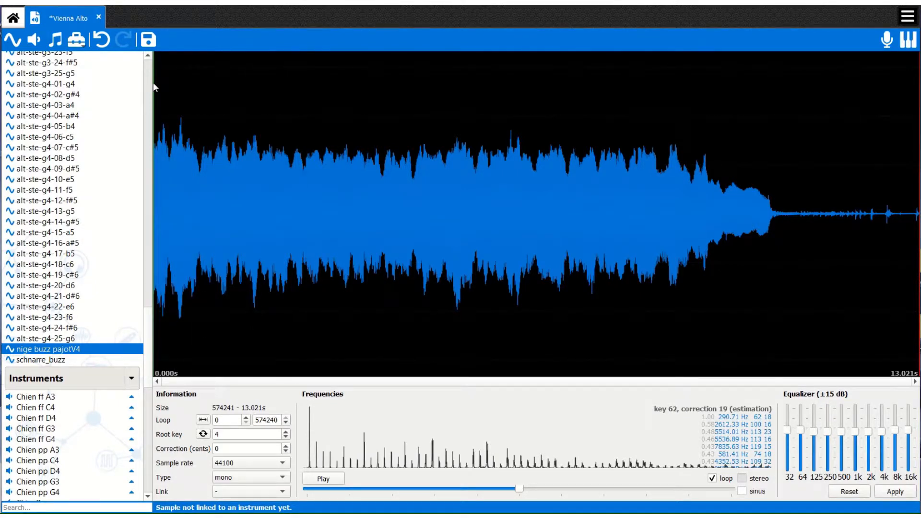
# Step: Save the Vienna Alto soundfont with the newly imported sample
pyautogui.click(151, 43)
pyautogui.click(150, 43)
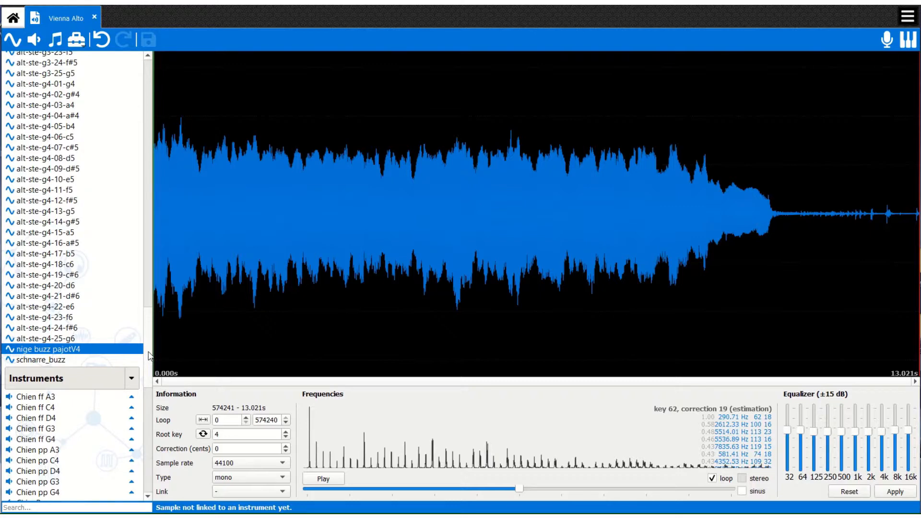
# Step: Create a new instrument named NigePajotV4
pyautogui.moveTo(150, 356); pyautogui.dragTo(150, 373)
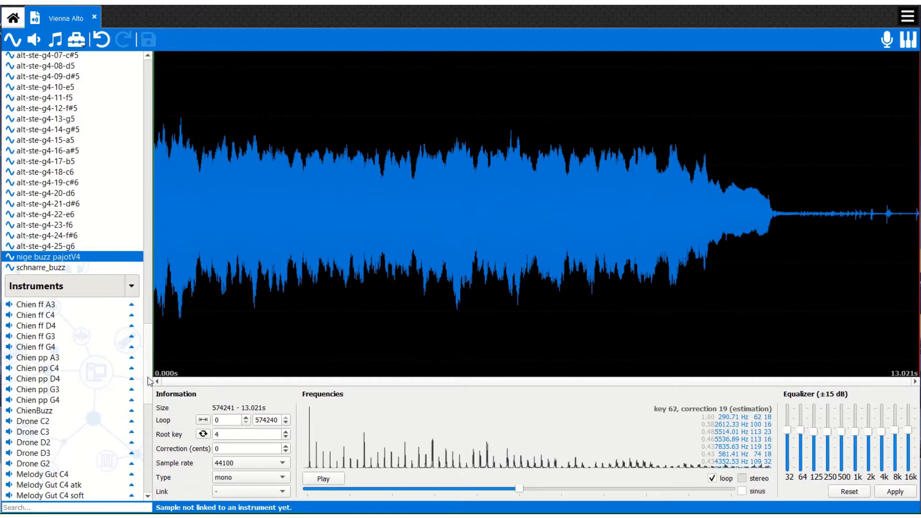
pyautogui.scroll(-3, 150, 381)
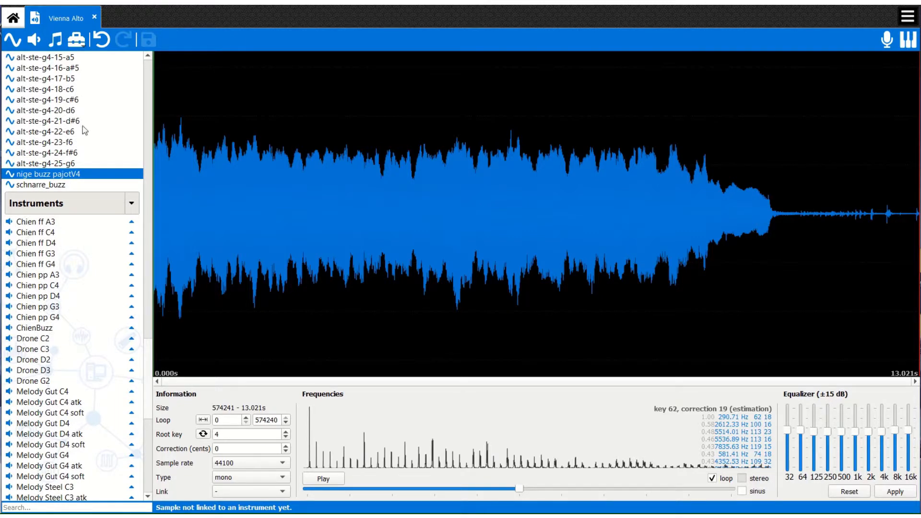
pyautogui.click(35, 40)
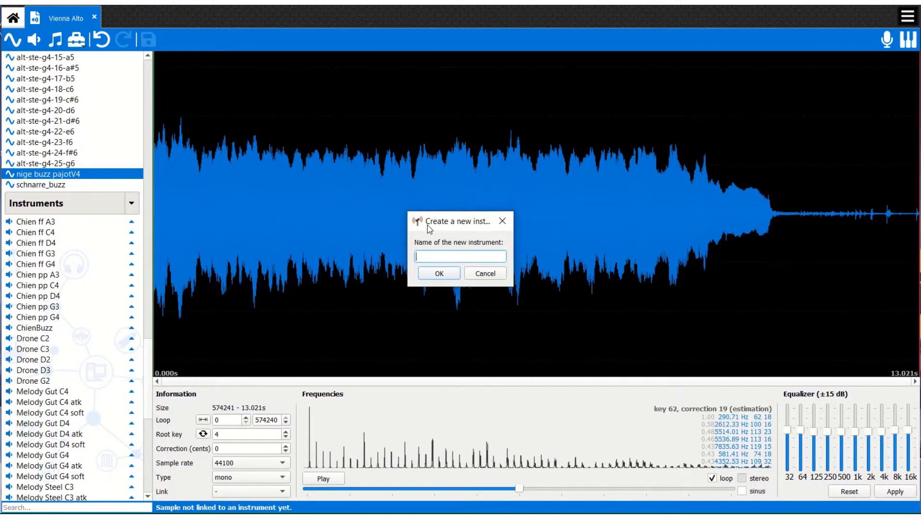
pyautogui.write('NigePajotV4')
pyautogui.click(439, 274)
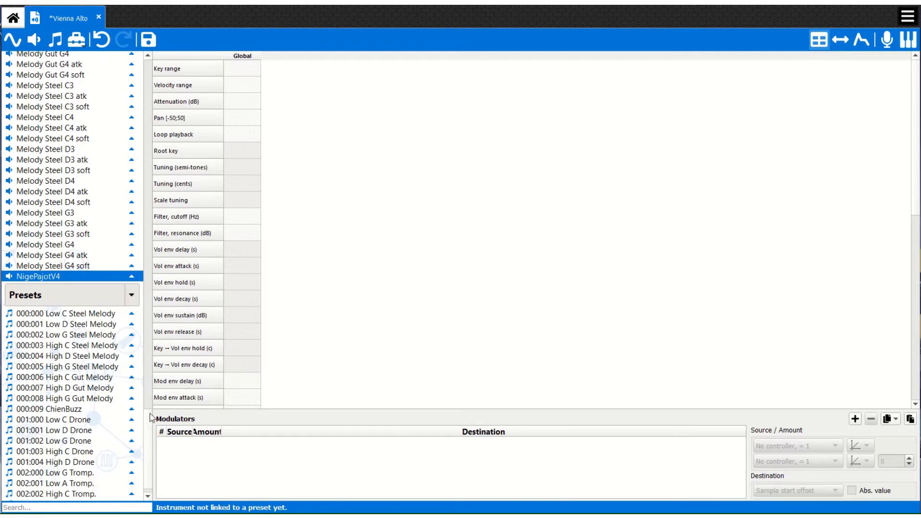
# Step: Copy the nige buzz pajotV4 sample into the NigePajotV4 instrument and expand the instrument to show its linked sample
pyautogui.scroll(6, 148, 407)
pyautogui.scroll(7, 148, 374)
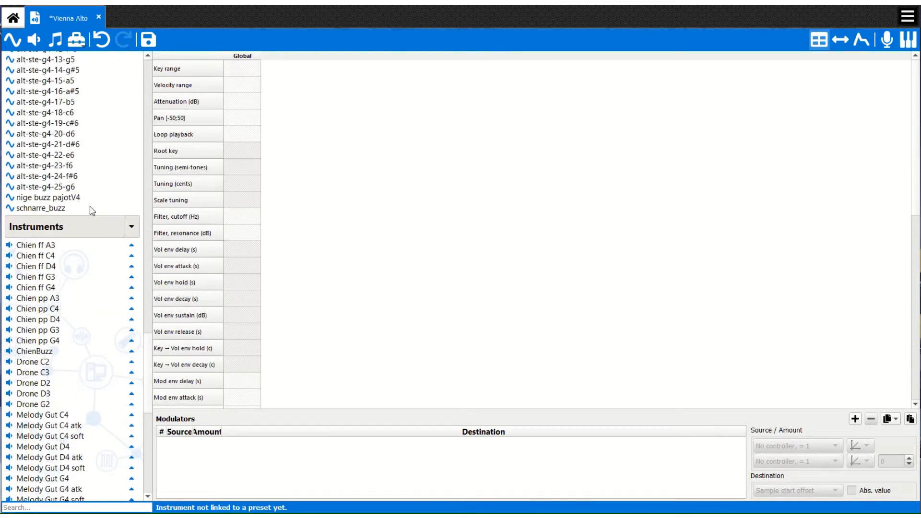
pyautogui.click(72, 198)
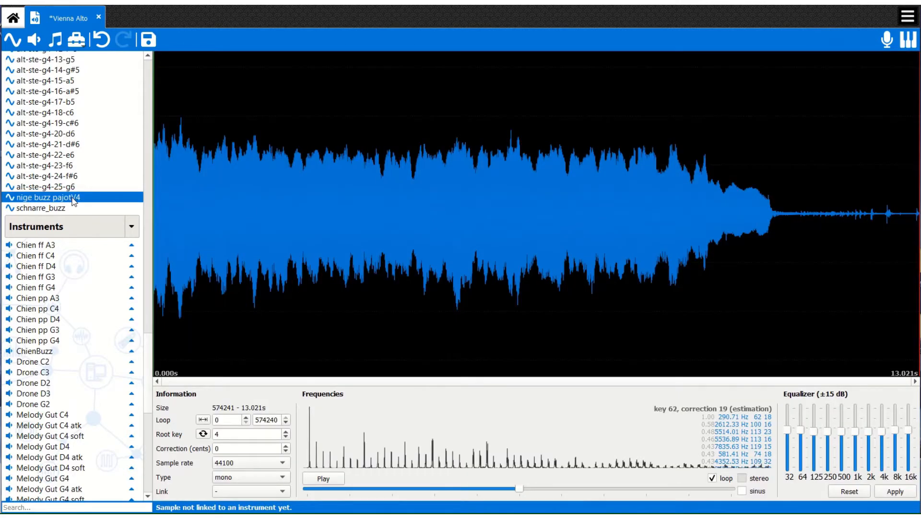
pyautogui.rightClick(74, 200)
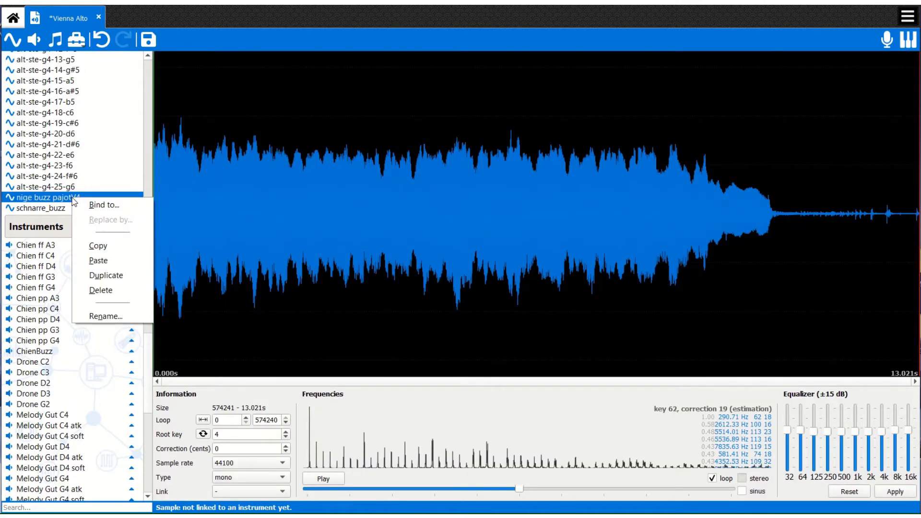
pyautogui.click(88, 247)
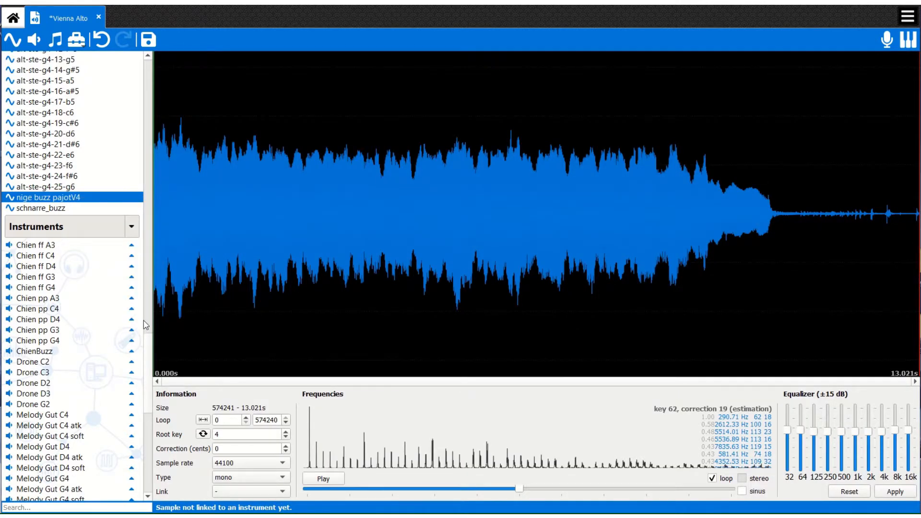
pyautogui.moveTo(146, 348); pyautogui.dragTo(149, 393)
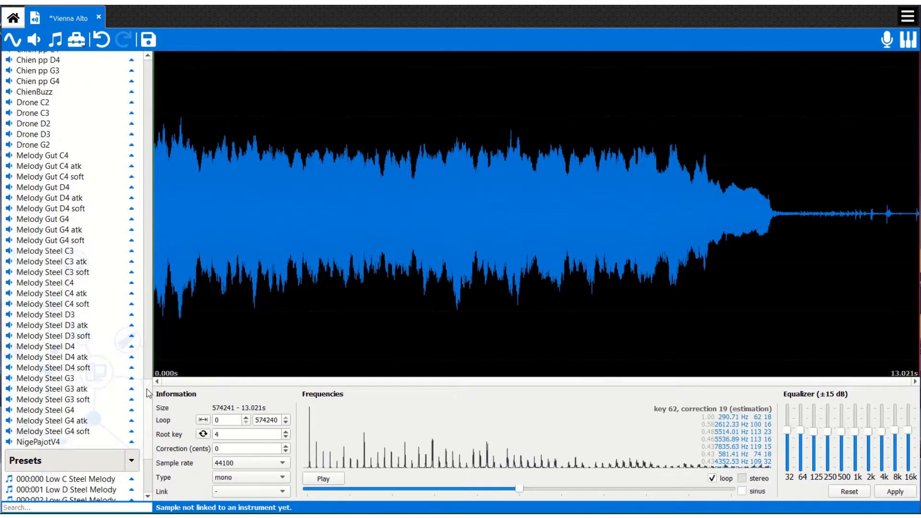
pyautogui.click(39, 443)
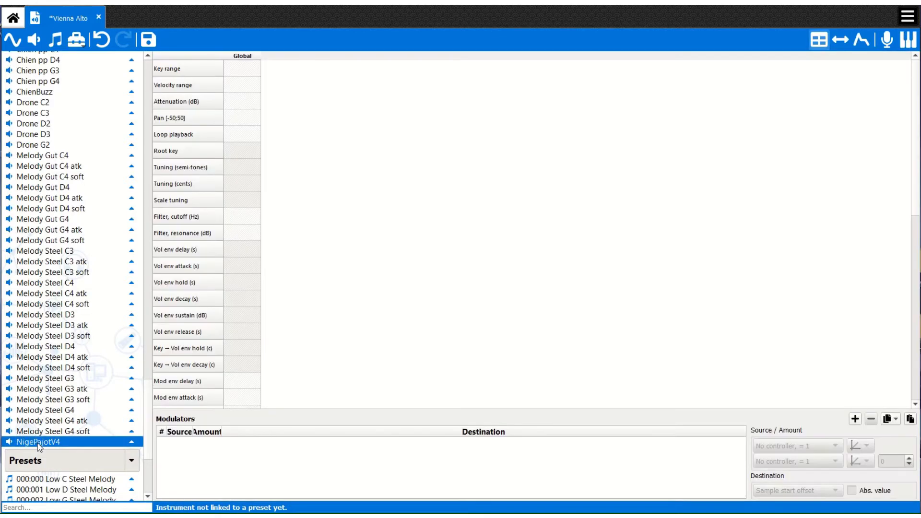
pyautogui.rightClick(39, 444)
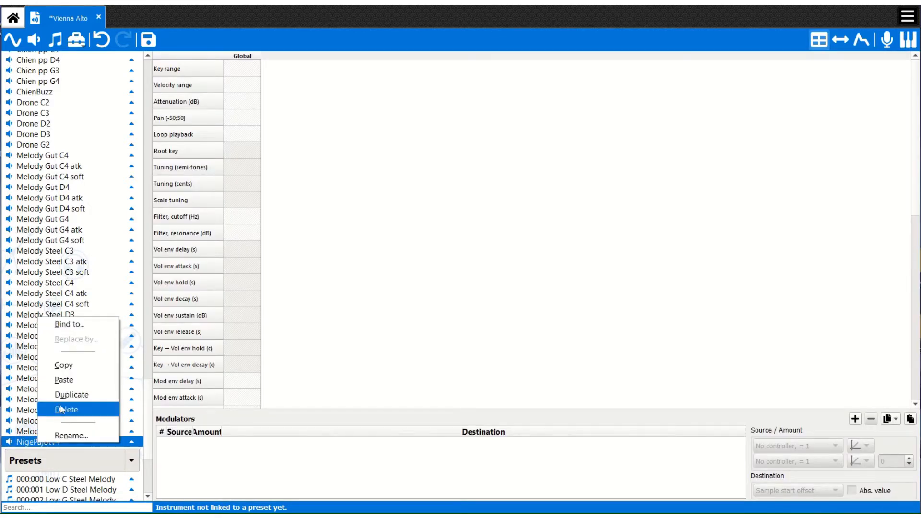
pyautogui.click(64, 379)
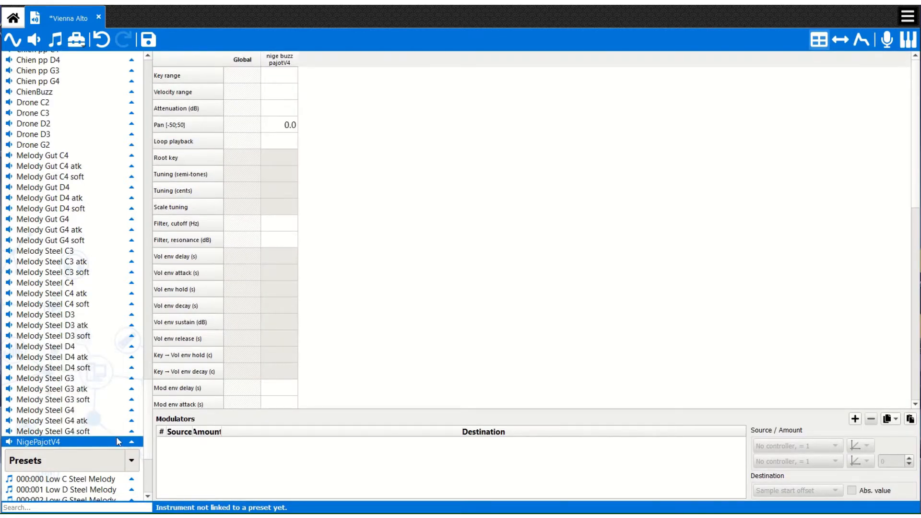
pyautogui.click(133, 443)
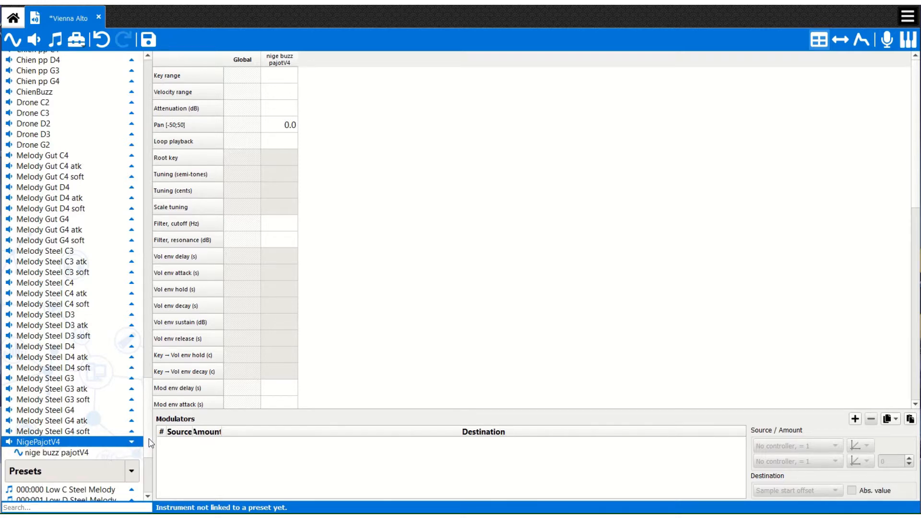
# Step: Create a new preset named NigePajotV4
pyautogui.moveTo(149, 439); pyautogui.dragTo(148, 476)
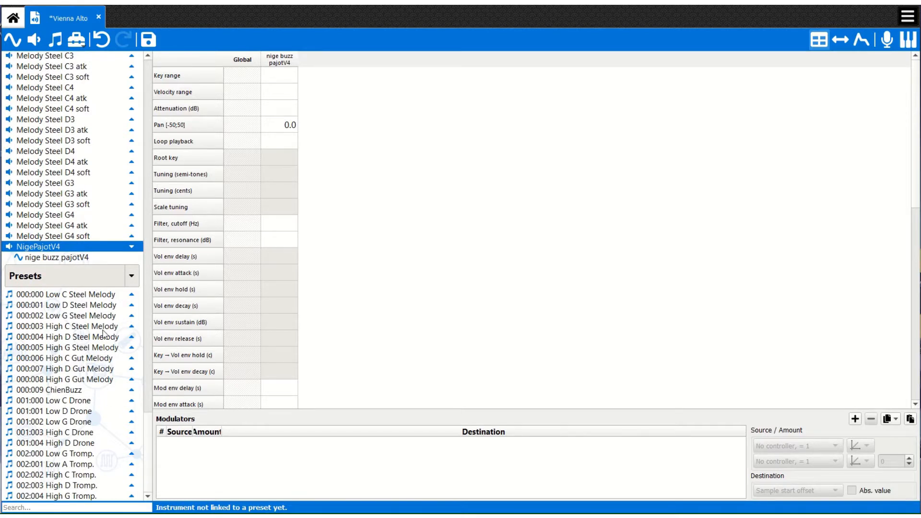
pyautogui.click(58, 44)
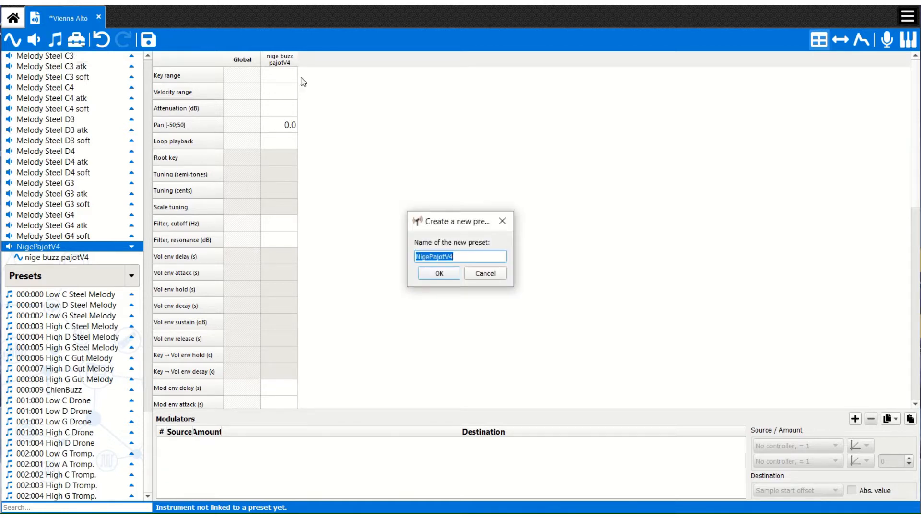
pyautogui.click(463, 256)
pyautogui.click(439, 272)
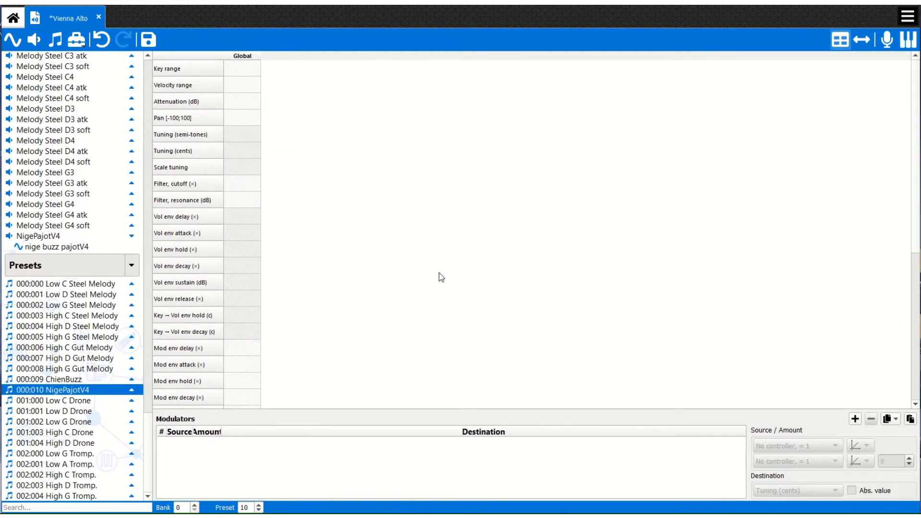
# Step: Copy the NigePajotV4 instrument into the 000:010 NigePajotV4 preset and expand the preset to show its linked instrument
pyautogui.click(56, 237)
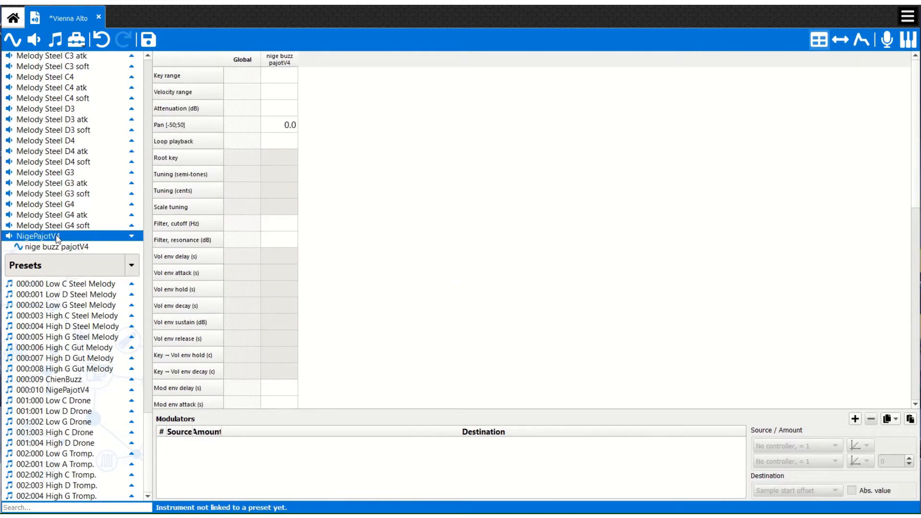
pyautogui.rightClick(57, 238)
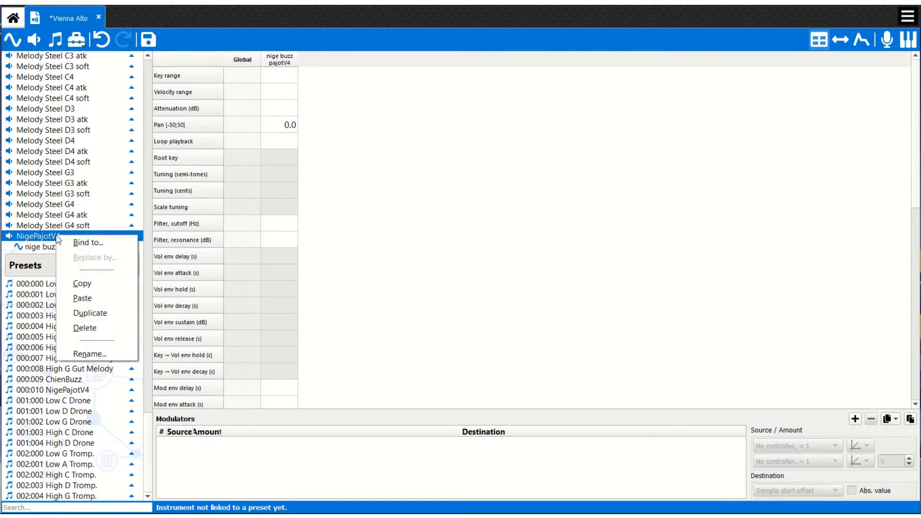
pyautogui.click(80, 284)
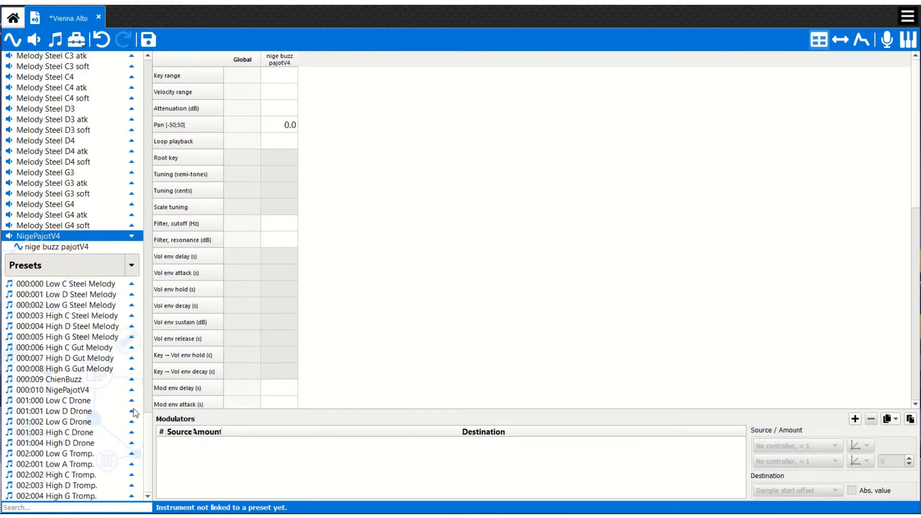
pyautogui.click(84, 391)
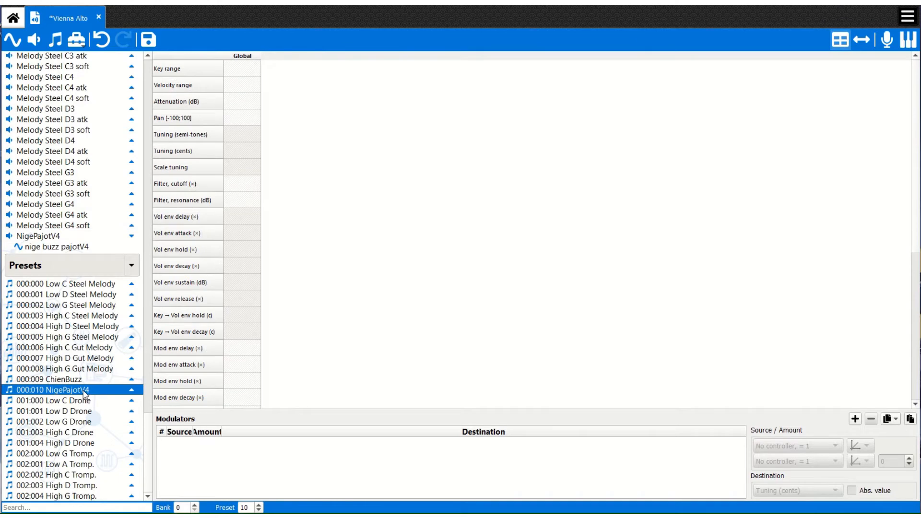
pyautogui.rightClick(84, 394)
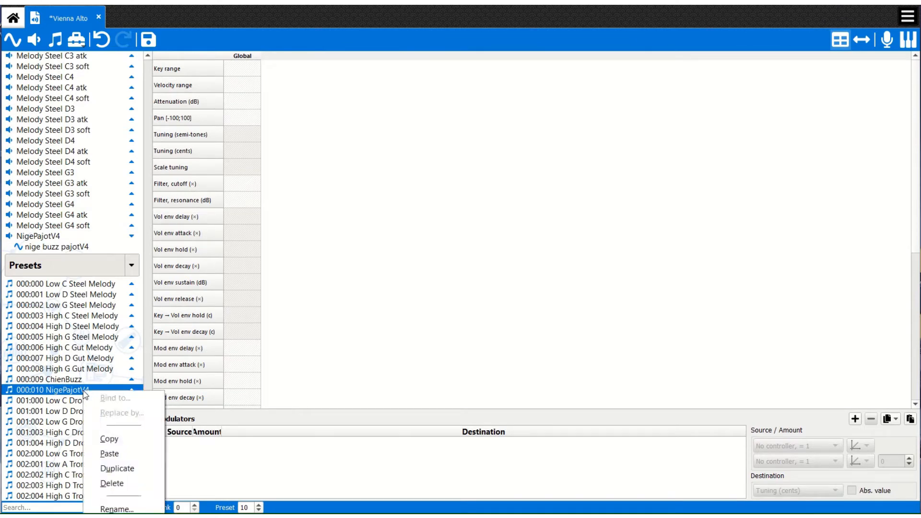
pyautogui.click(111, 456)
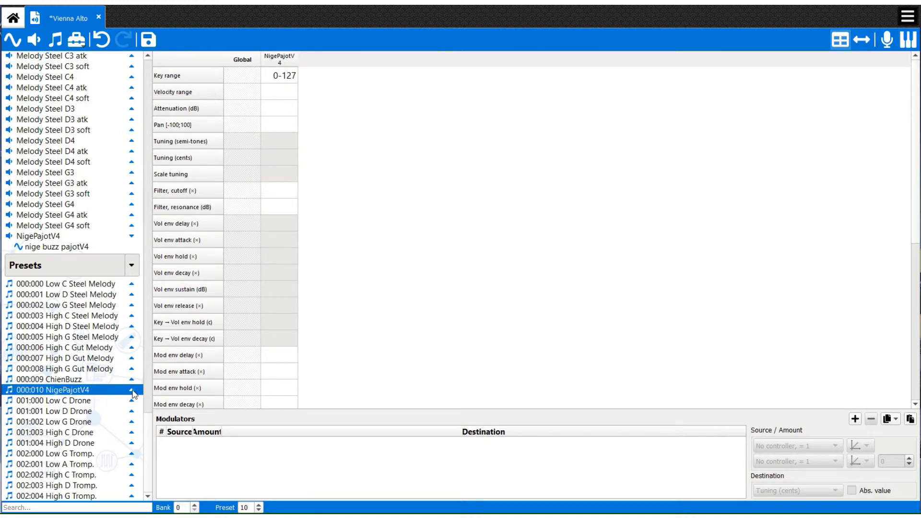
pyautogui.click(132, 390)
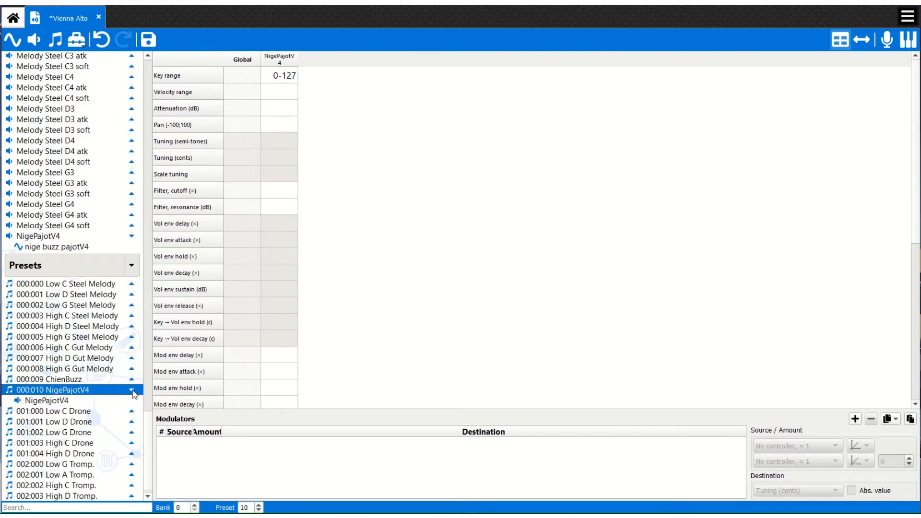
# Step: Follow the links from the NigePajotV4 preset to its instrument and sample, and save the Vienna Alto soundfont
pyautogui.click(66, 401)
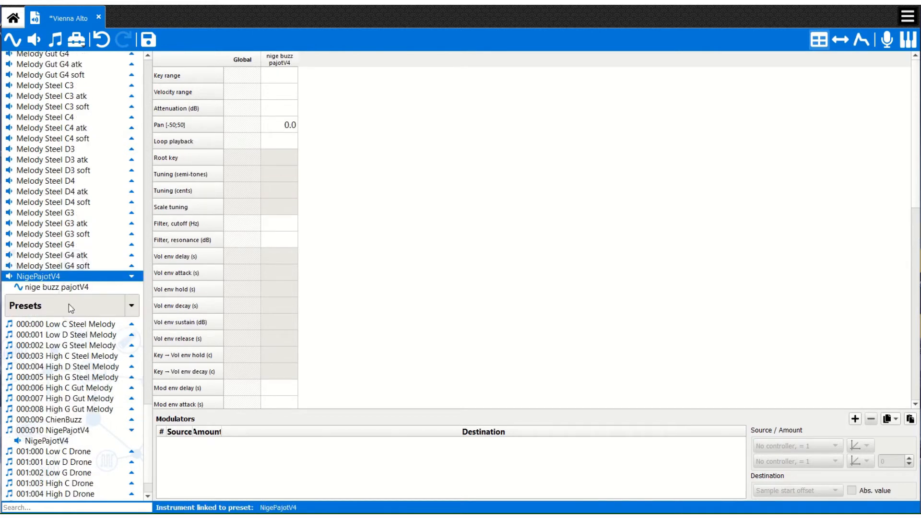
pyautogui.click(69, 289)
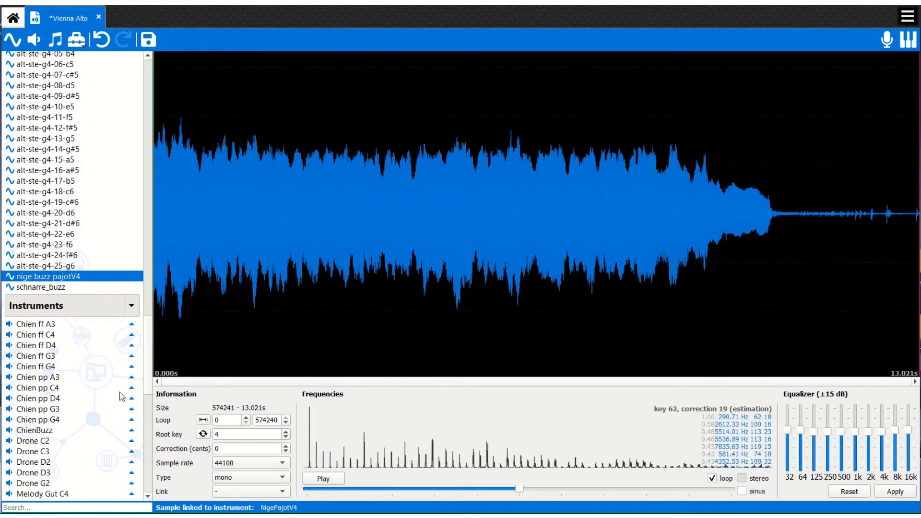
pyautogui.scroll(-10, 82, 384)
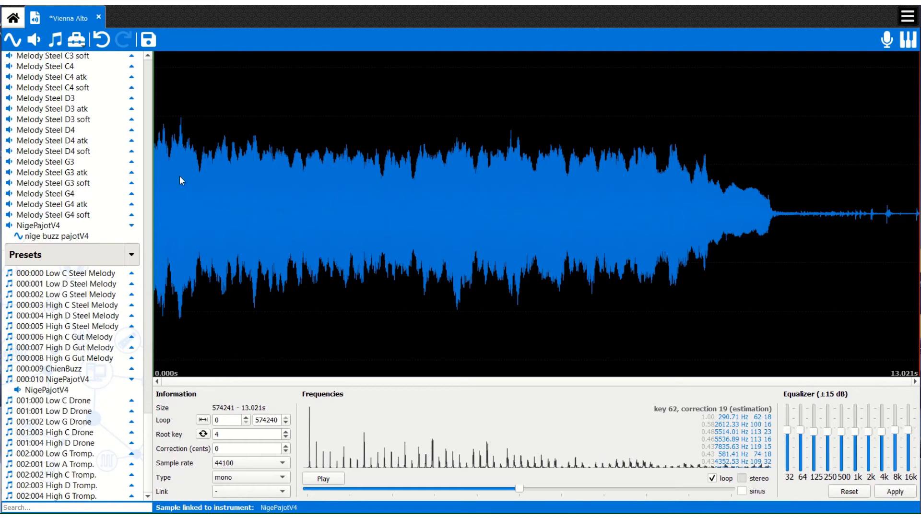
pyautogui.click(147, 43)
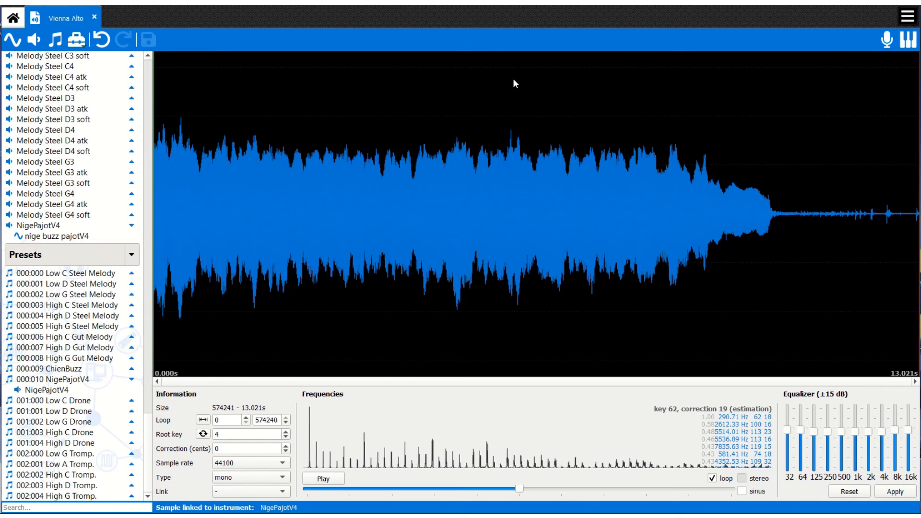
pyautogui.moveTo(452, 10)
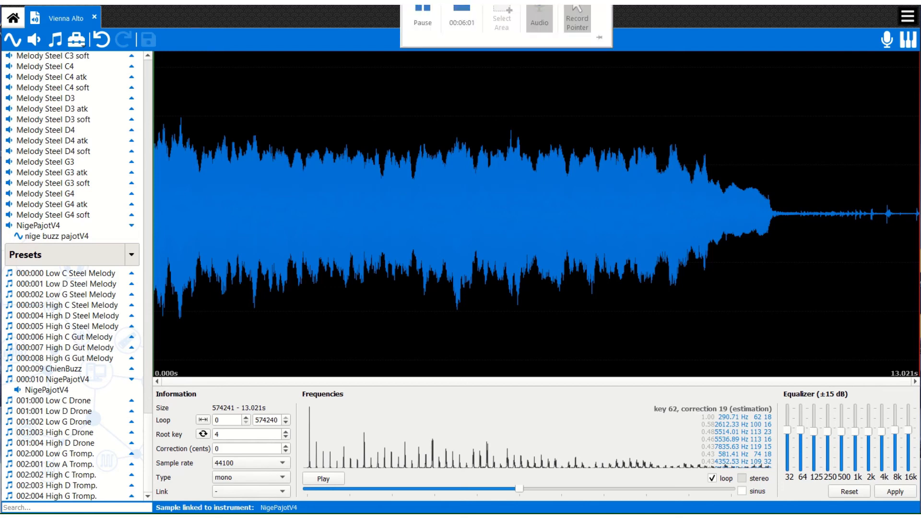